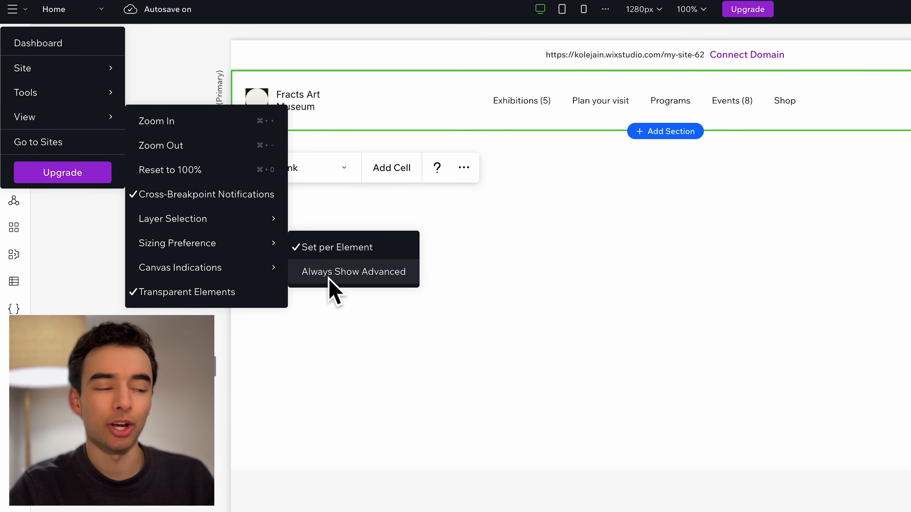
Turn on Always Show Advanced as the sizing preference and change the position type of the site header.
{"action": "left_click", "coordinate": [329, 278]}
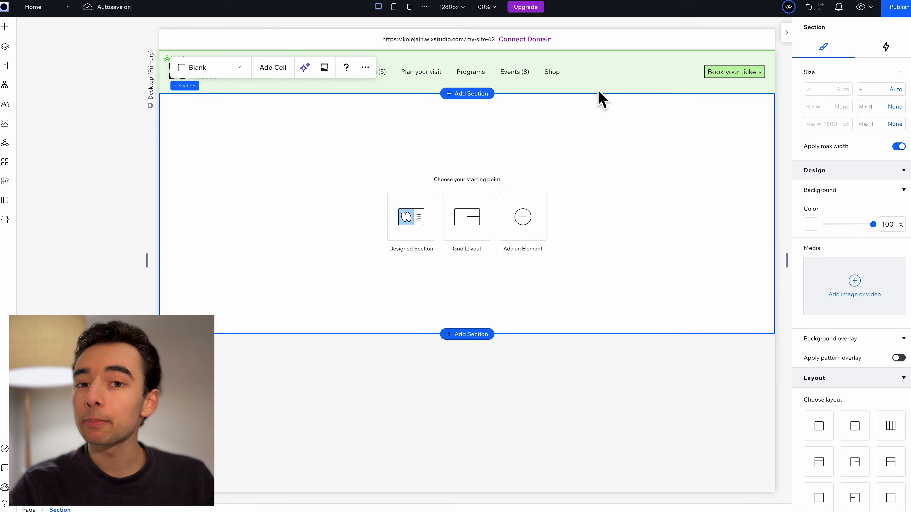
{"action": "left_click", "coordinate": [599, 87]}
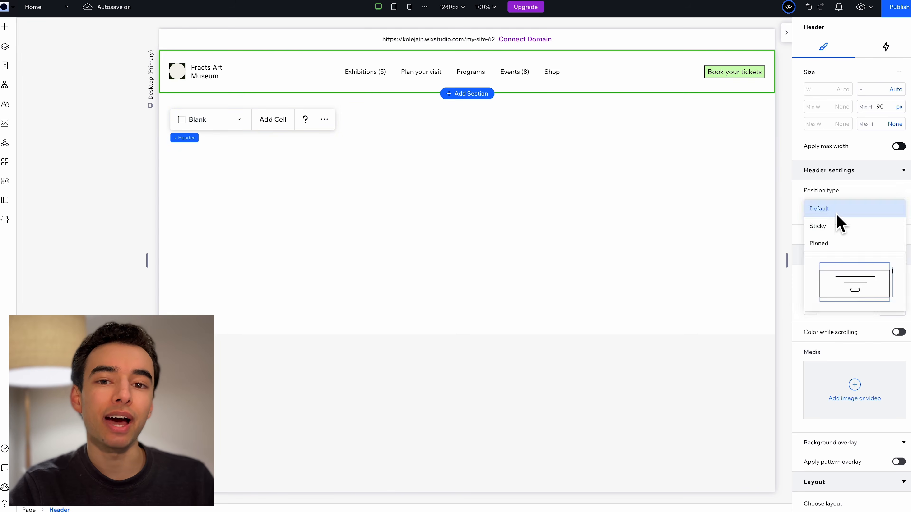
{"action": "left_click", "coordinate": [838, 214]}
Give the first section a #F5F4ED background color and change its position type.
{"action": "left_click", "coordinate": [692, 242]}
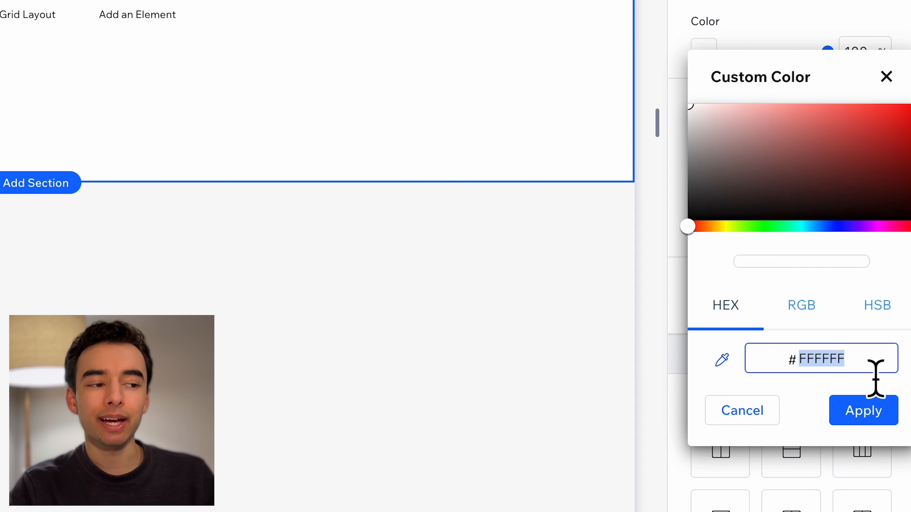
{"action": "type", "text": "F5F4ED"}
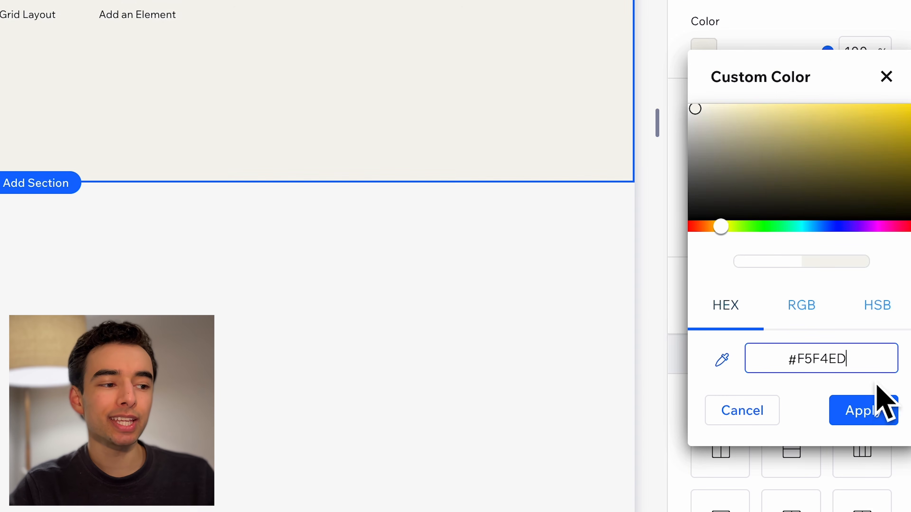
{"action": "left_click", "coordinate": [875, 412]}
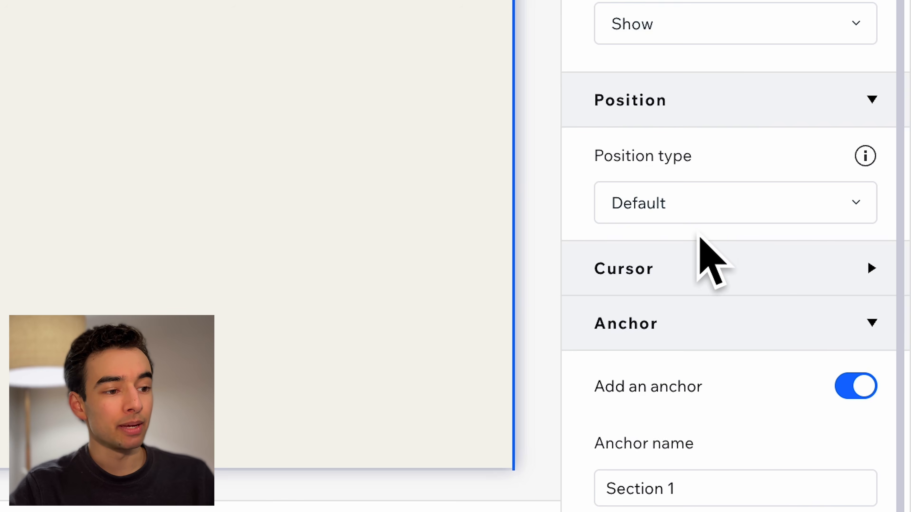
{"action": "left_click", "coordinate": [702, 215]}
{"action": "left_click", "coordinate": [695, 274]}
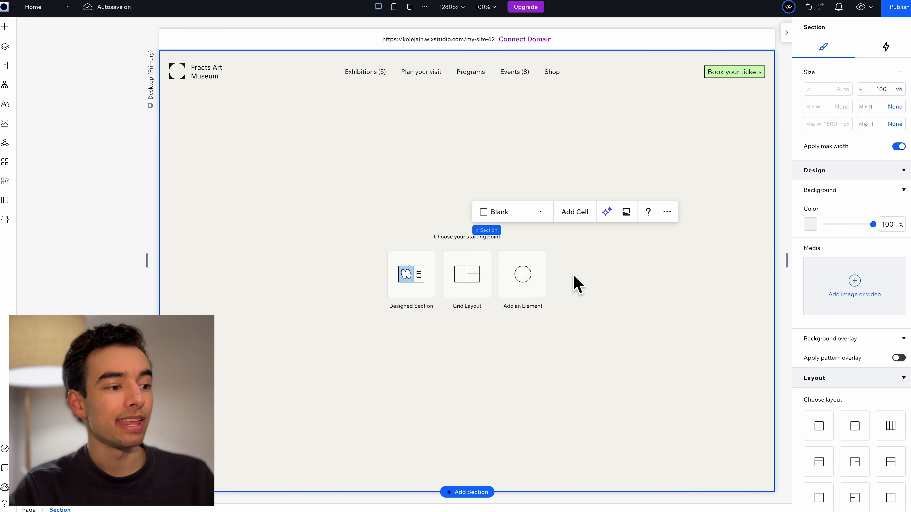
Add a second section below the first, with the same off-white background and a height of 700 vh.
{"action": "left_click", "coordinate": [467, 495]}
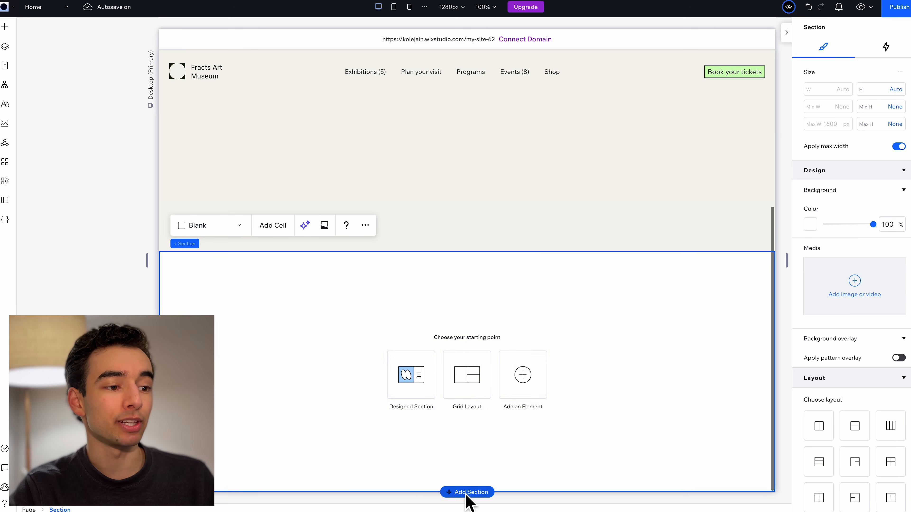
{"action": "left_click", "coordinate": [810, 224]}
{"action": "left_click", "coordinate": [851, 374]}
{"action": "left_click", "coordinate": [880, 89]}
{"action": "type", "text": "7"}
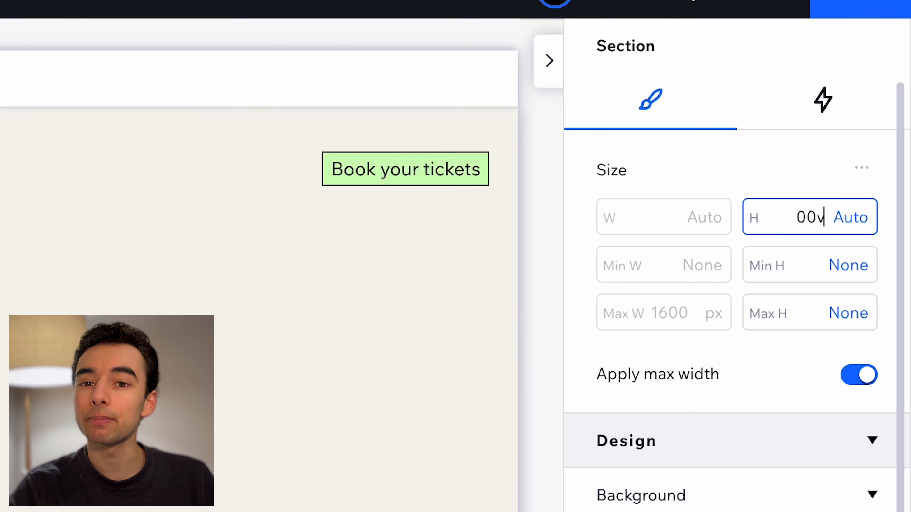
{"action": "type", "text": "00vh"}
{"action": "key", "text": "Return"}
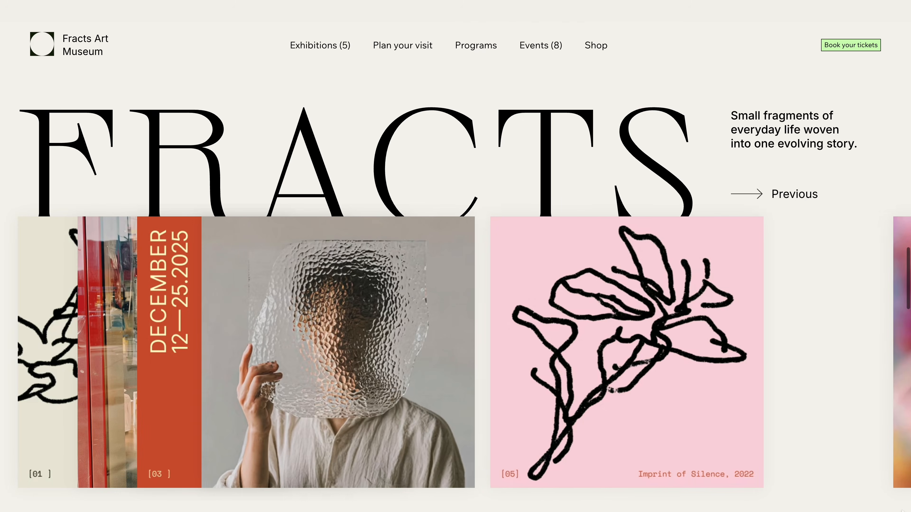
Add a FRACTS title to the first section in the Sprat Regular Light font and enlarge its font size.
{"action": "scroll", "coordinate": [455, 352], "scroll_direction": "down", "scroll_amount": 10}
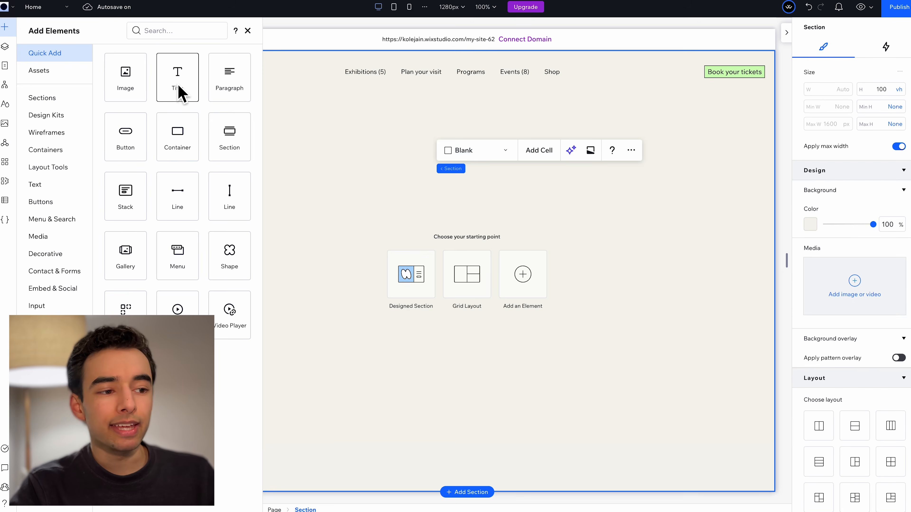
{"action": "left_click_drag", "start_coordinate": [179, 91], "coordinate": [319, 205]}
{"action": "left_click", "coordinate": [859, 244]}
{"action": "type", "text": "spr"}
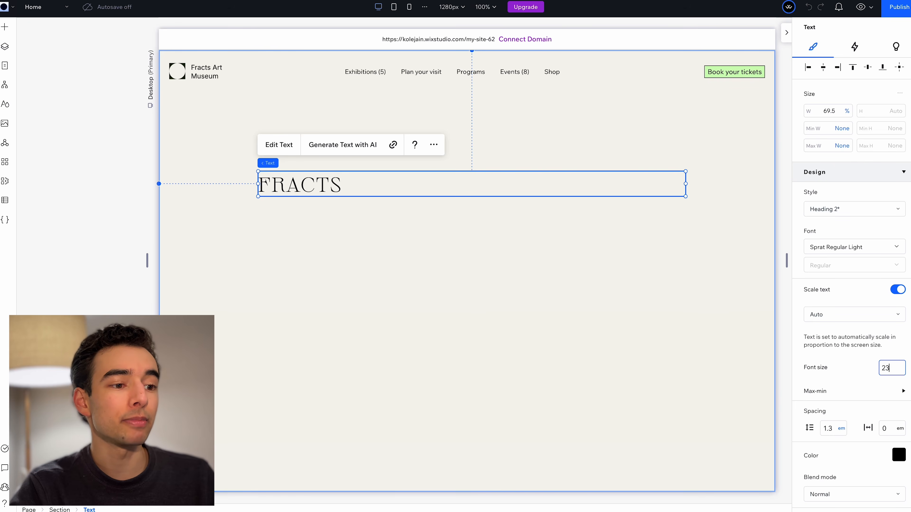
{"action": "key", "text": "Return"}
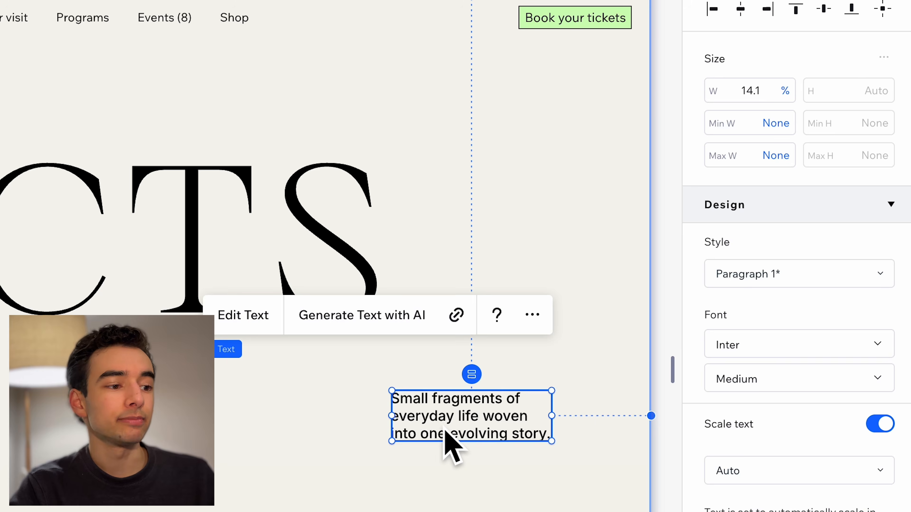
Move the "Small fragments" paragraph beside the end of the FRACTS title and align the Previous button beneath it.
{"action": "left_click_drag", "start_coordinate": [669, 299], "coordinate": [685, 174]}
{"action": "left_click_drag", "start_coordinate": [480, 205], "coordinate": [481, 201]}
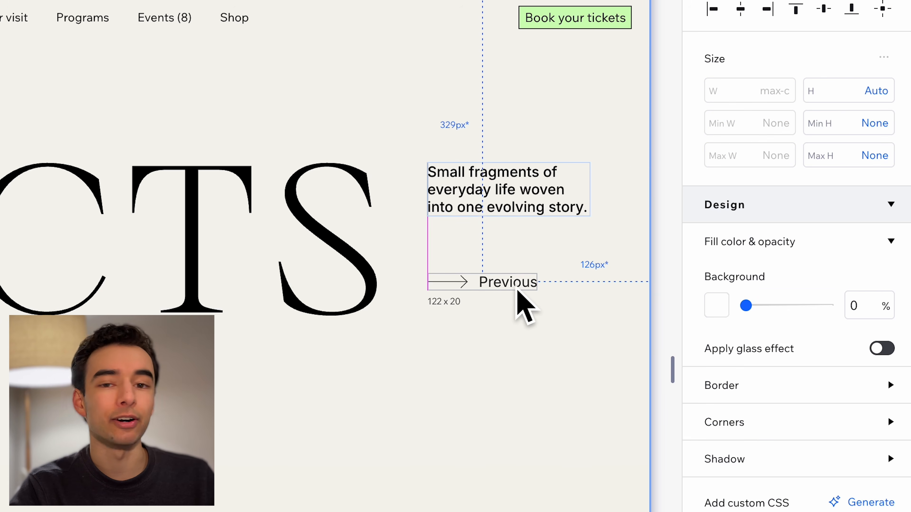
{"action": "left_click_drag", "start_coordinate": [524, 307], "coordinate": [524, 298]}
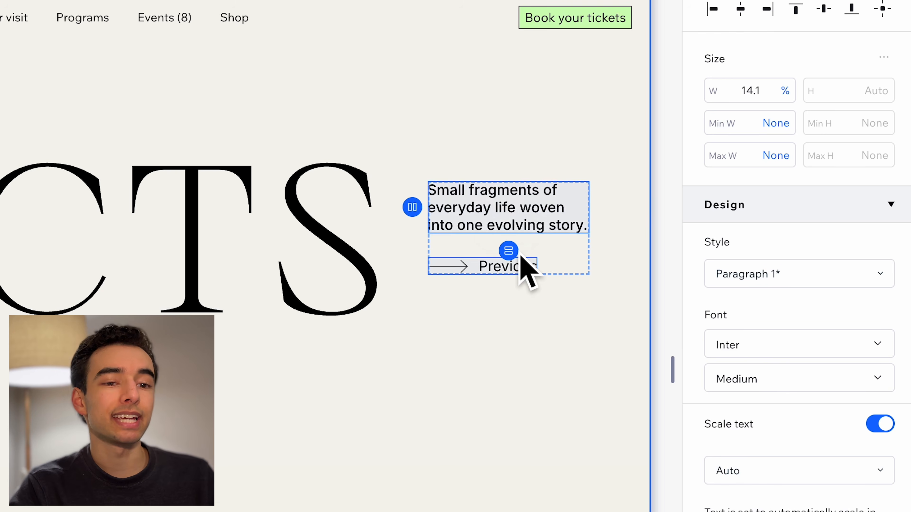
Stack the paragraph vertically with the Previous button, and stack that group horizontally with the FRACTS title.
{"action": "left_click", "coordinate": [519, 253]}
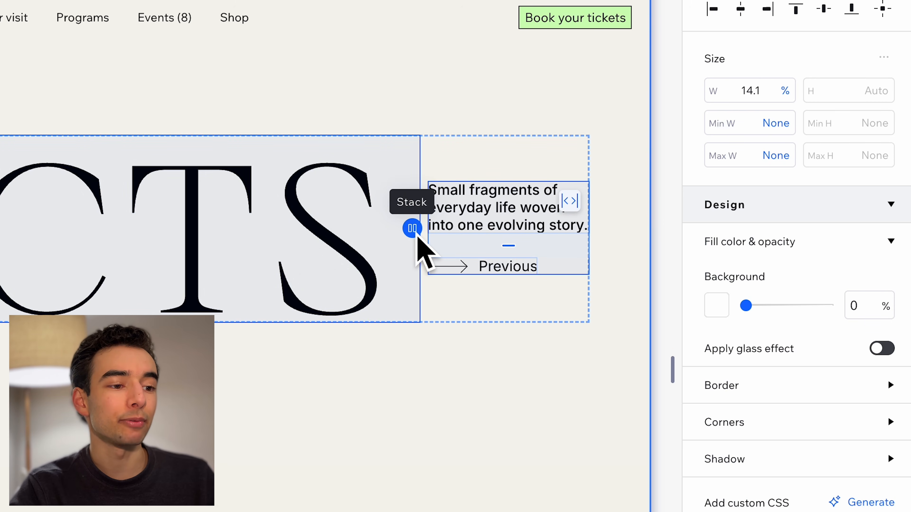
{"action": "left_click", "coordinate": [413, 229]}
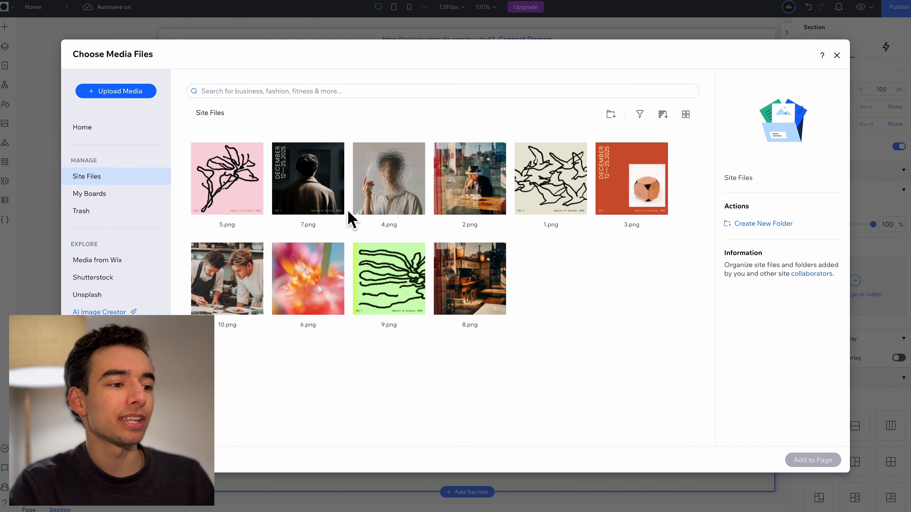
Add the images 2.png, 1.png and 3.png from the site files to the page.
{"action": "left_click", "coordinate": [482, 200]}
{"action": "left_click", "coordinate": [545, 199], "text": "shift"}
{"action": "left_click", "coordinate": [635, 203], "text": "shift"}
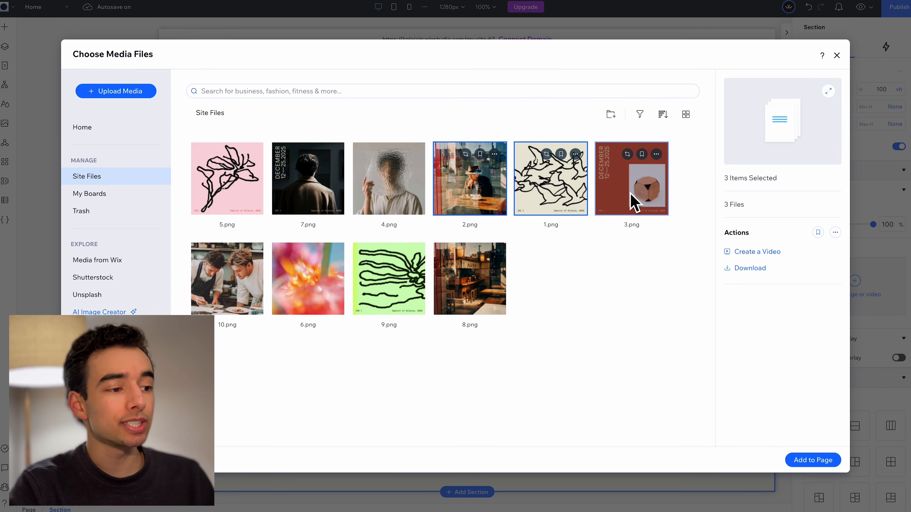
{"action": "left_click", "coordinate": [813, 462]}
Spread out the three added images and size them to 30 vw wide and 53 vh high.
{"action": "left_click_drag", "start_coordinate": [440, 231], "coordinate": [323, 309]}
{"action": "left_click", "coordinate": [602, 302]}
{"action": "left_click", "coordinate": [838, 112]}
{"action": "type", "text": "30vw"}
{"action": "key", "text": "Return"}
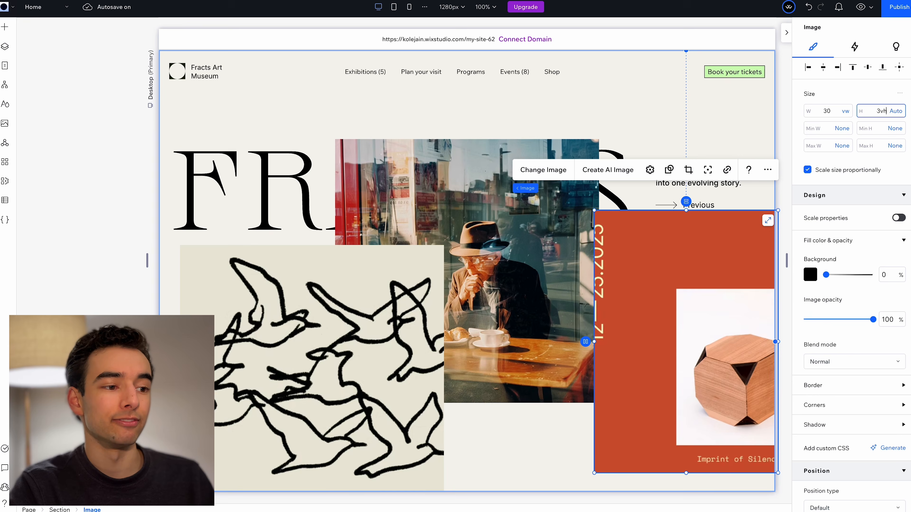
{"action": "key", "text": "Return"}
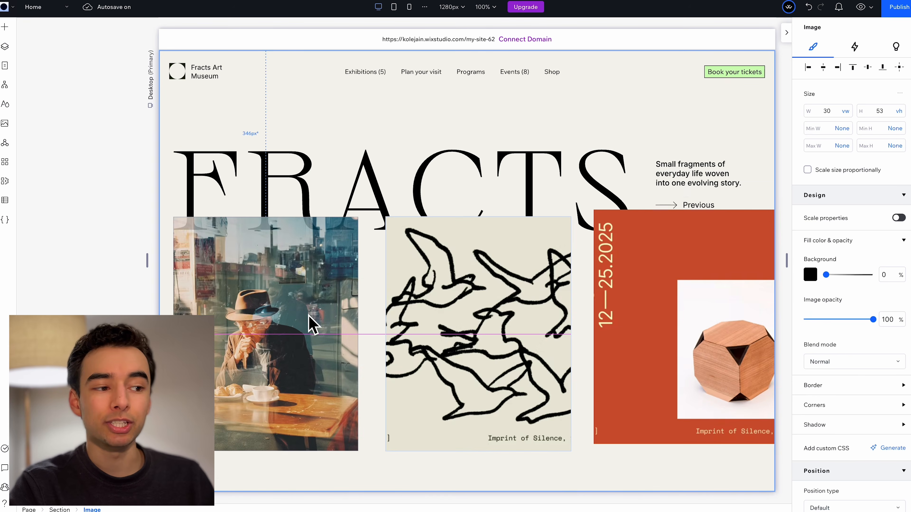
Line up the three images in a row over the lower part of the FRACTS title and stack them horizontally.
{"action": "left_click_drag", "start_coordinate": [309, 316], "coordinate": [310, 313]}
{"action": "left_click_drag", "start_coordinate": [663, 273], "coordinate": [662, 281]}
{"action": "left_click", "coordinate": [586, 337]}
Set the image stack's item spacing to 1.6 vw and shift the stack leftward to make room for more images.
{"action": "left_click", "coordinate": [880, 459]}
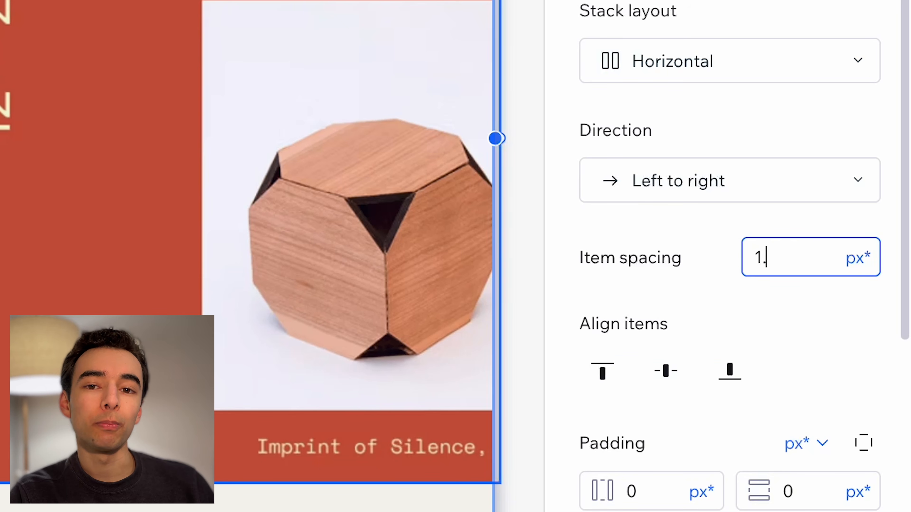
{"action": "key", "text": "Return"}
{"action": "left_click_drag", "start_coordinate": [712, 345], "coordinate": [328, 347]}
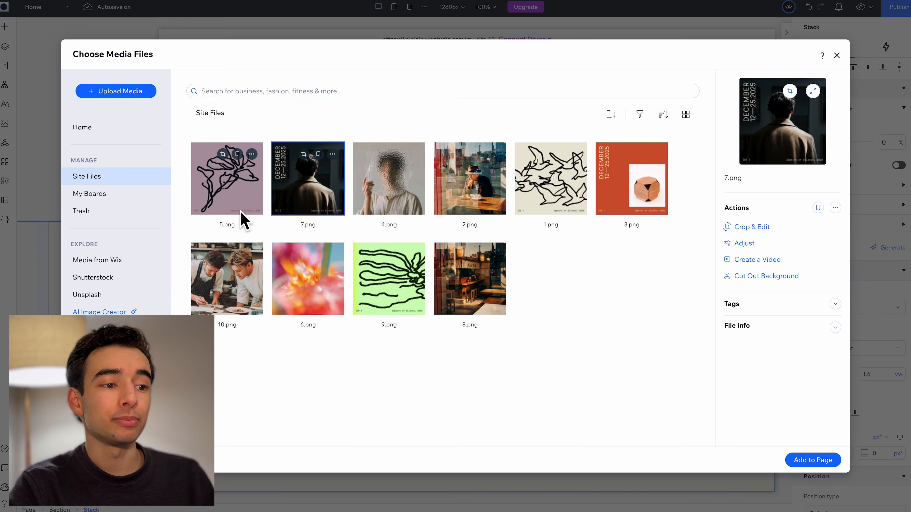
Select 5.png and 7.png from the site files for the image row.
{"action": "left_click", "coordinate": [240, 210]}
{"action": "left_click", "coordinate": [320, 210], "text": "ctrl"}
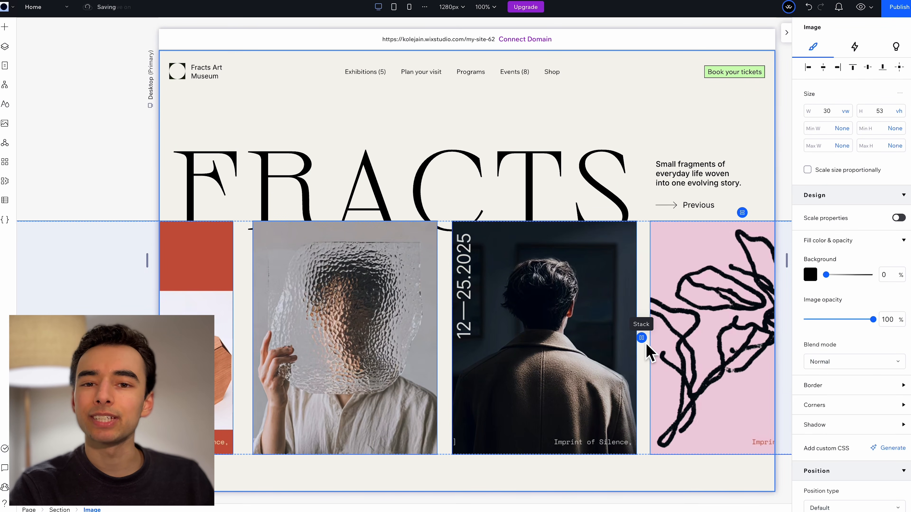
Undo the separate stacking, add the glass-portrait and dark-coat images to the existing image stack, and move the stack back to the right.
{"action": "left_click", "coordinate": [645, 342]}
{"action": "key", "text": "ctrl+z"}
{"action": "left_click", "coordinate": [310, 316], "text": "shift"}
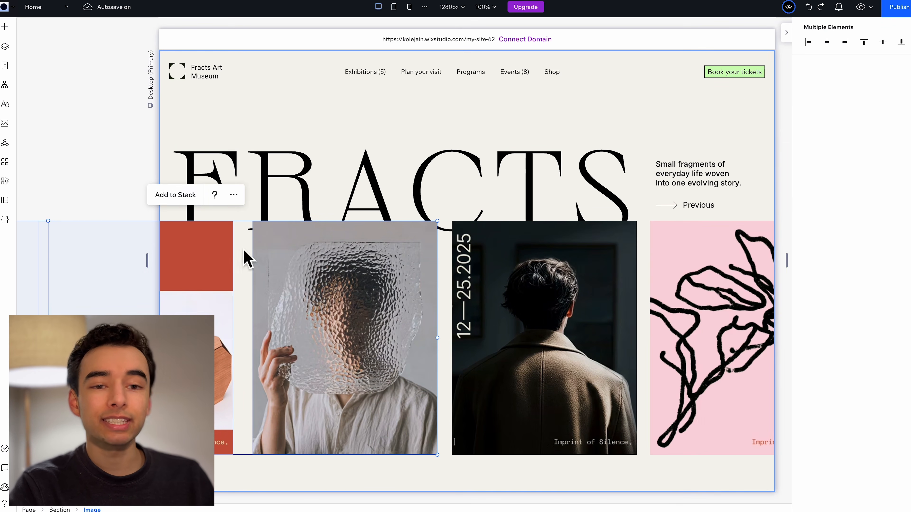
{"action": "left_click", "coordinate": [175, 194]}
{"action": "left_click", "coordinate": [505, 324], "text": "shift"}
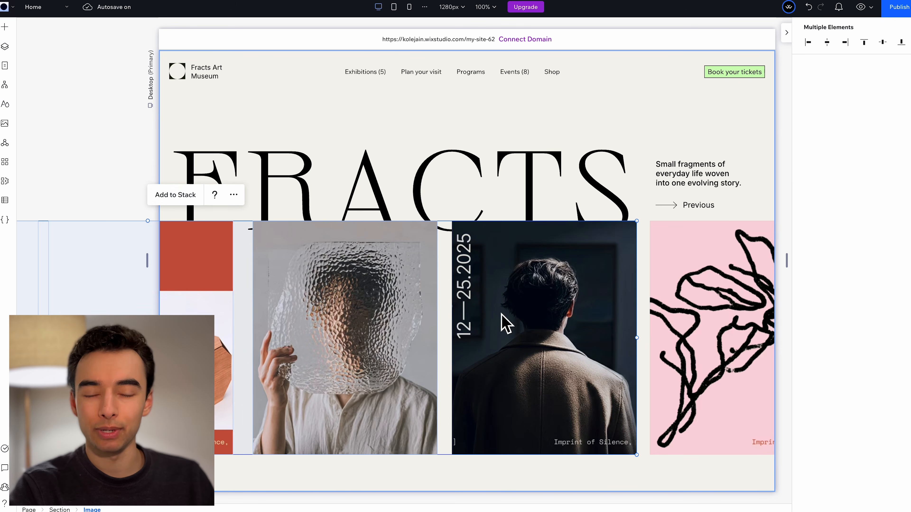
{"action": "left_click", "coordinate": [192, 203]}
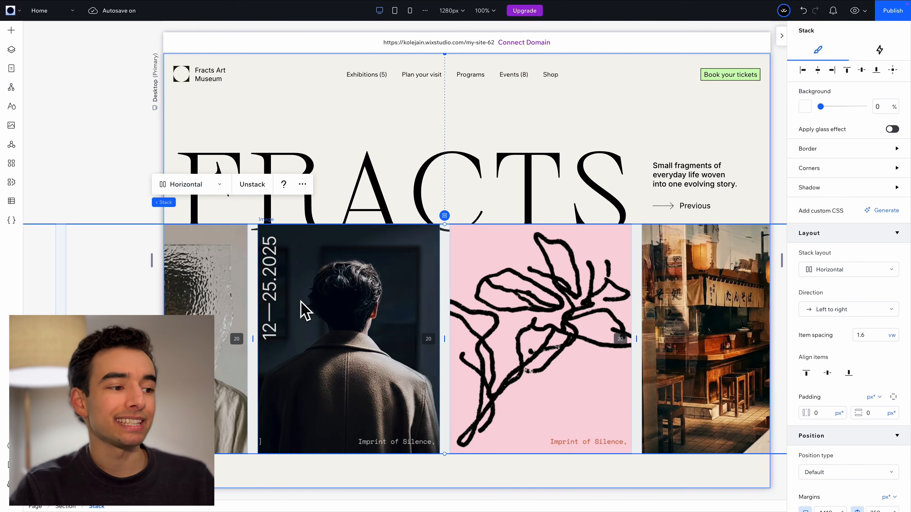
{"action": "left_click_drag", "start_coordinate": [300, 300], "coordinate": [629, 290]}
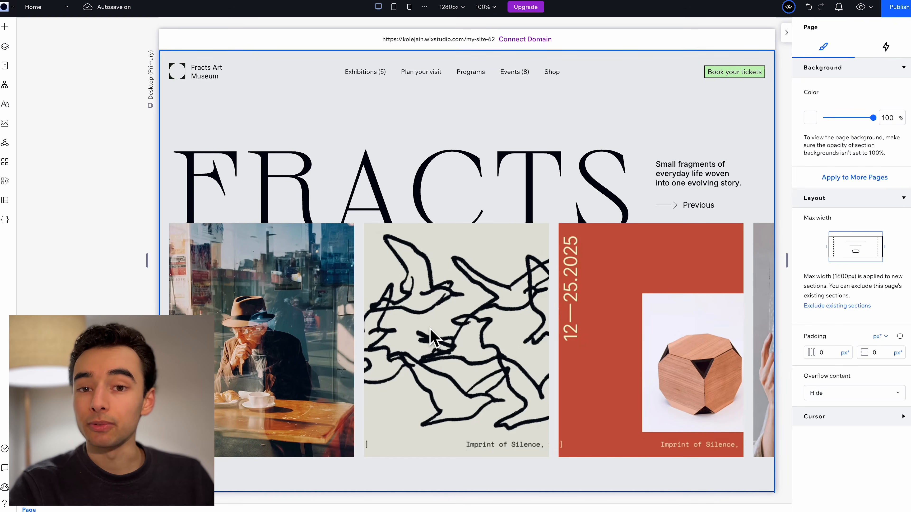
Insert a container at the top of the 700 vh second section and make it 1000 vh high.
{"action": "scroll", "coordinate": [430, 329], "scroll_direction": "down", "scroll_amount": 5}
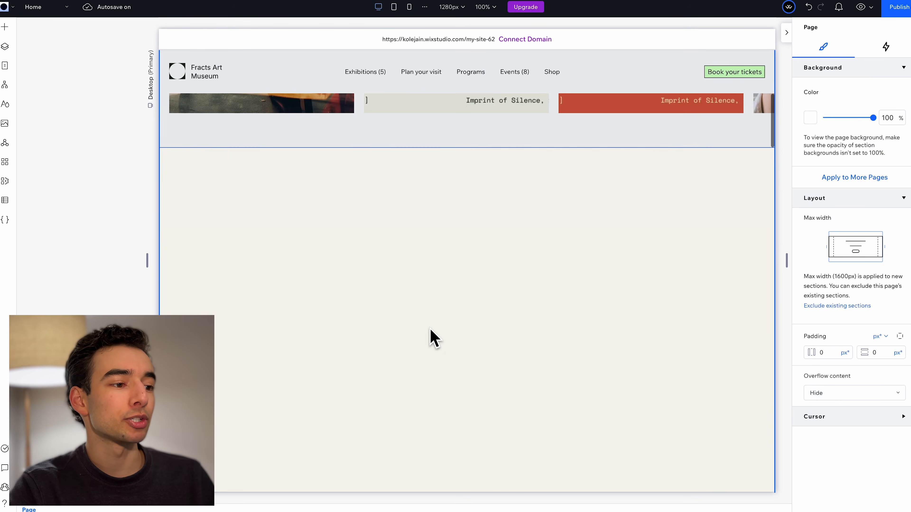
{"action": "left_click", "coordinate": [430, 329]}
{"action": "left_click", "coordinate": [347, 281]}
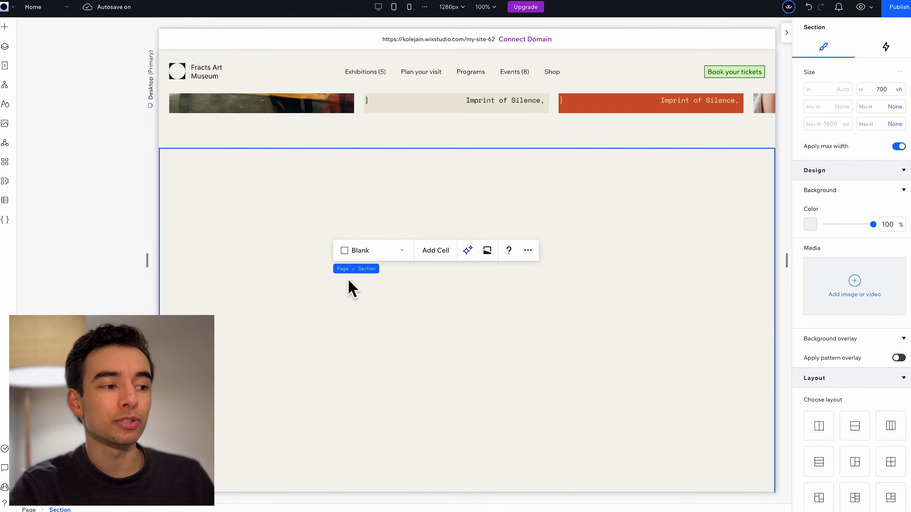
{"action": "left_click", "coordinate": [11, 31]}
{"action": "left_click_drag", "start_coordinate": [187, 126], "coordinate": [315, 209]}
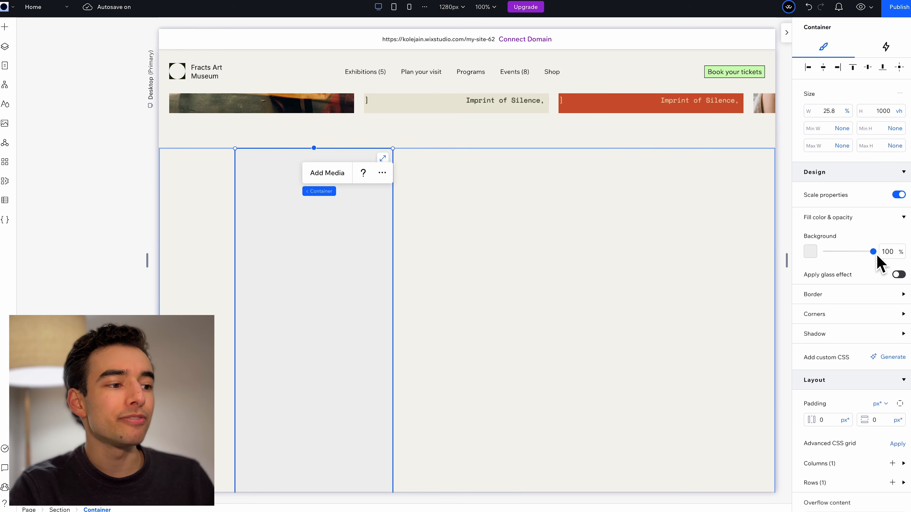
Add a scroll effect to the container and choose the bird line-drawing image as the animated element.
{"action": "left_click", "coordinate": [886, 47]}
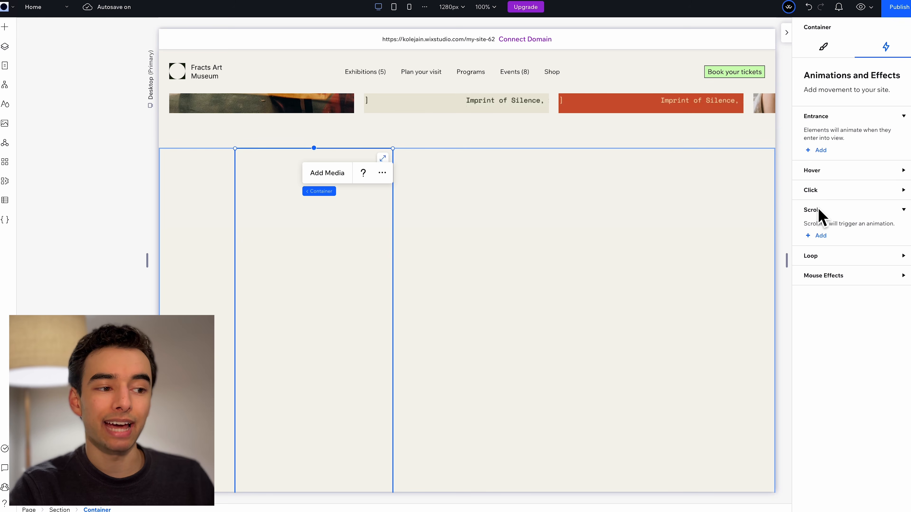
{"action": "left_click", "coordinate": [813, 239]}
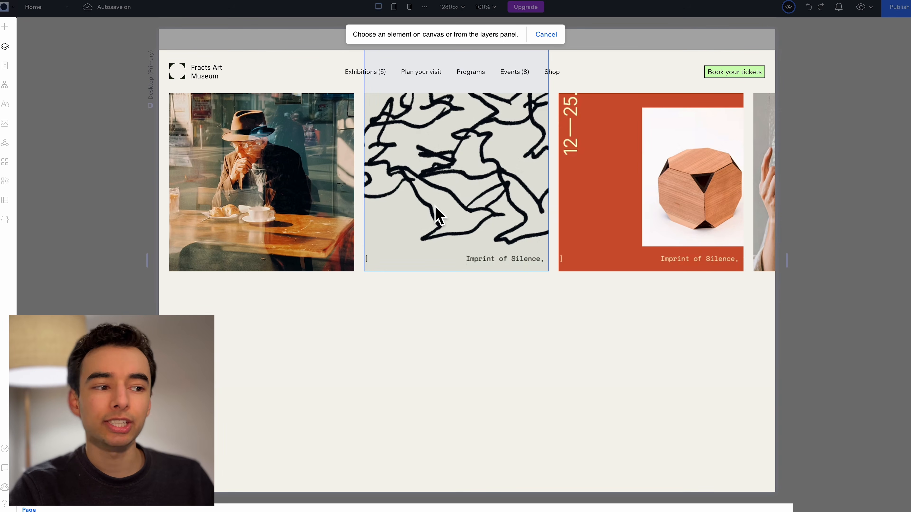
{"action": "left_click", "coordinate": [434, 207]}
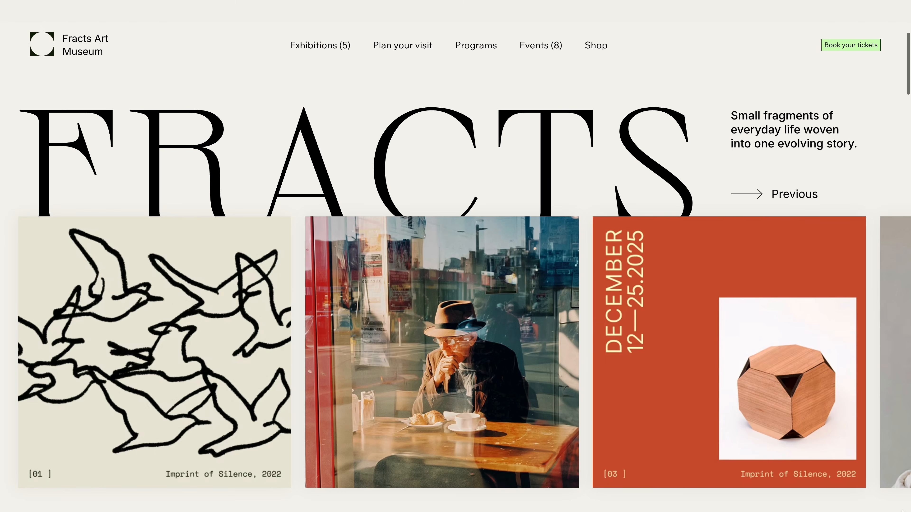
Give the bird line-drawing image an Out animation with the Move effect.
{"action": "scroll", "coordinate": [455, 323], "scroll_direction": "down", "scroll_amount": 5}
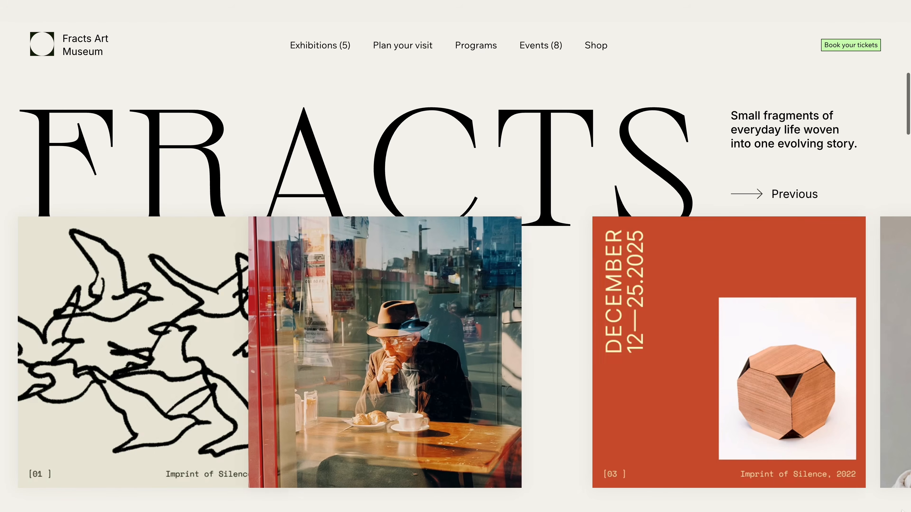
{"action": "scroll", "coordinate": [455, 351], "scroll_direction": "down", "scroll_amount": 10}
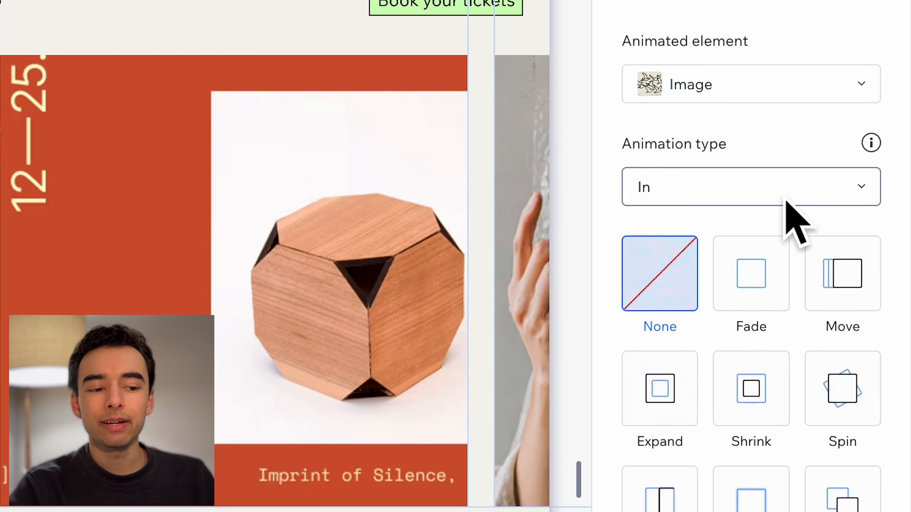
{"action": "left_click", "coordinate": [785, 199]}
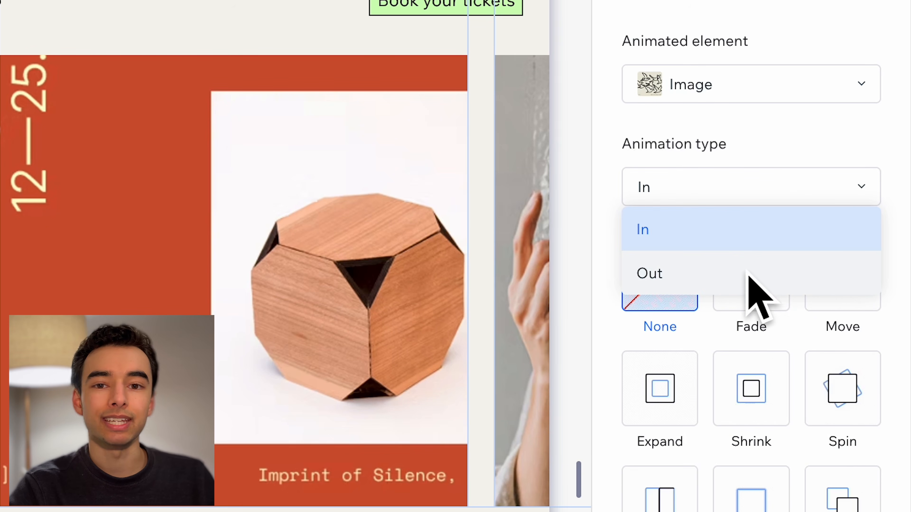
{"action": "left_click", "coordinate": [693, 269]}
{"action": "left_click", "coordinate": [872, 307]}
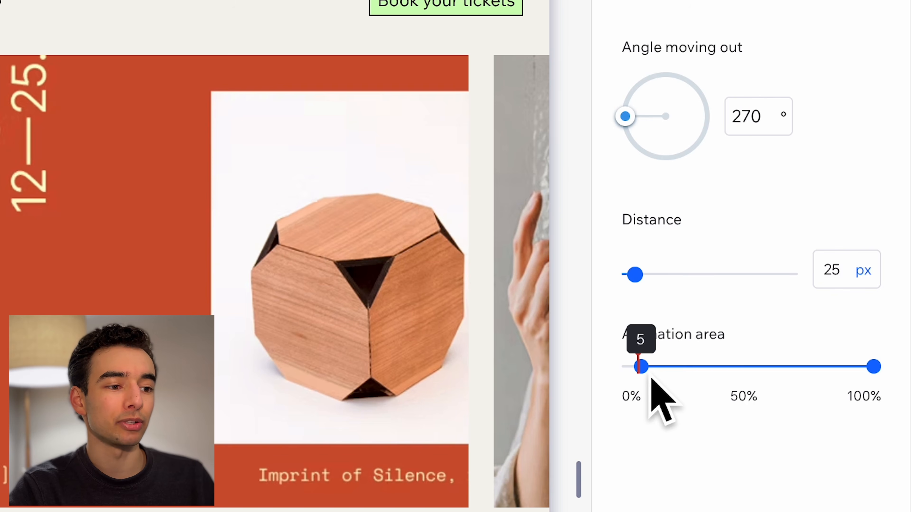
Start the bird image's animation area at about 4% and shorten the area by bringing its end forward.
{"action": "left_click", "coordinate": [696, 372]}
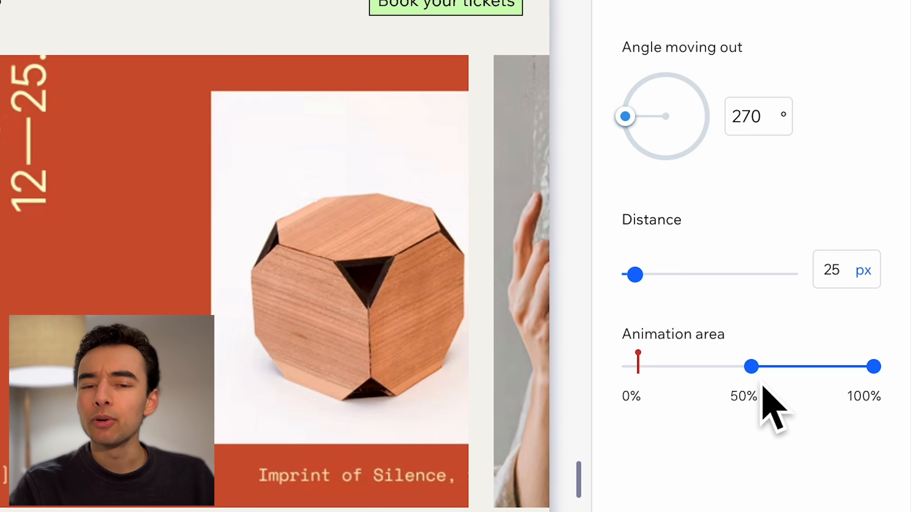
{"action": "left_click_drag", "start_coordinate": [762, 375], "coordinate": [686, 375]}
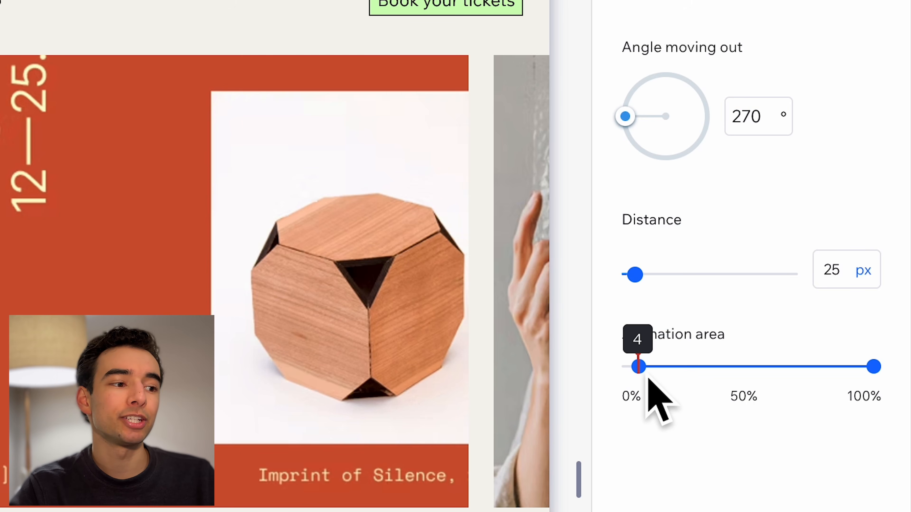
{"action": "left_click_drag", "start_coordinate": [875, 367], "coordinate": [708, 372]}
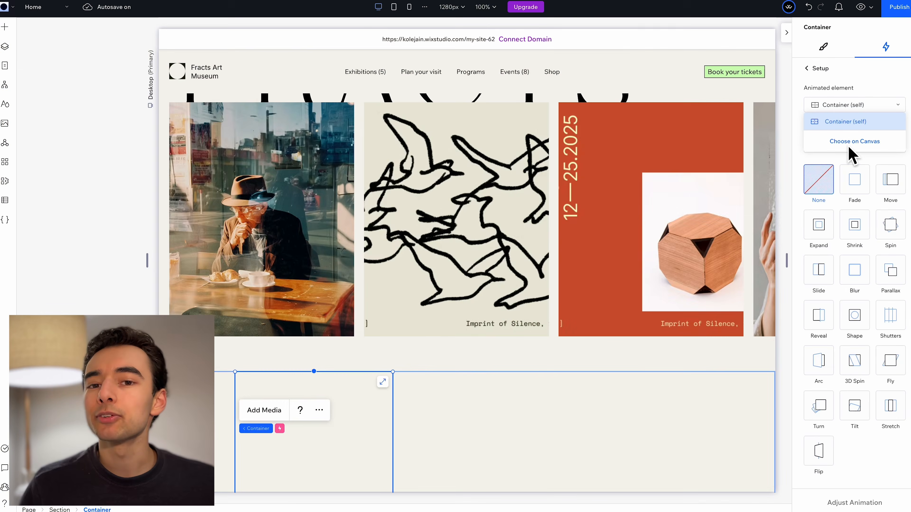
Choose the orange December image as the container's animated element and set its move-out distance to 50 vw.
{"action": "left_click", "coordinate": [848, 143]}
{"action": "left_click", "coordinate": [679, 223]}
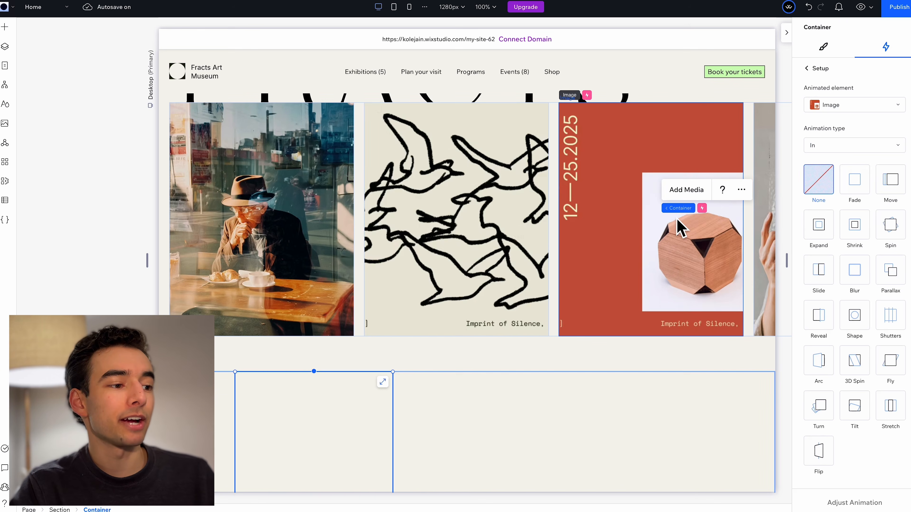
{"action": "double_click", "coordinate": [854, 283]}
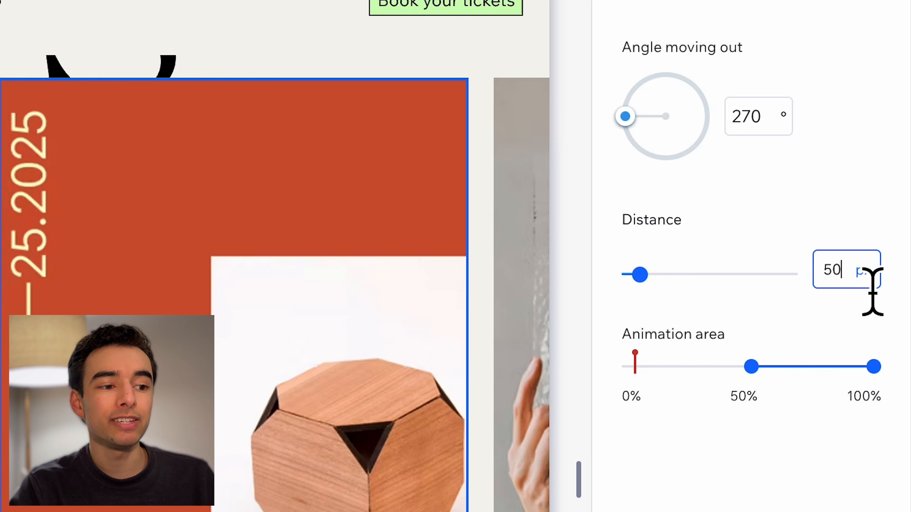
{"action": "type", "text": "50"}
{"action": "left_click", "coordinate": [862, 272]}
Start the orange image's animation area at about 10% and bring its end forward.
{"action": "left_click", "coordinate": [779, 373]}
{"action": "left_click_drag", "start_coordinate": [751, 367], "coordinate": [661, 367]}
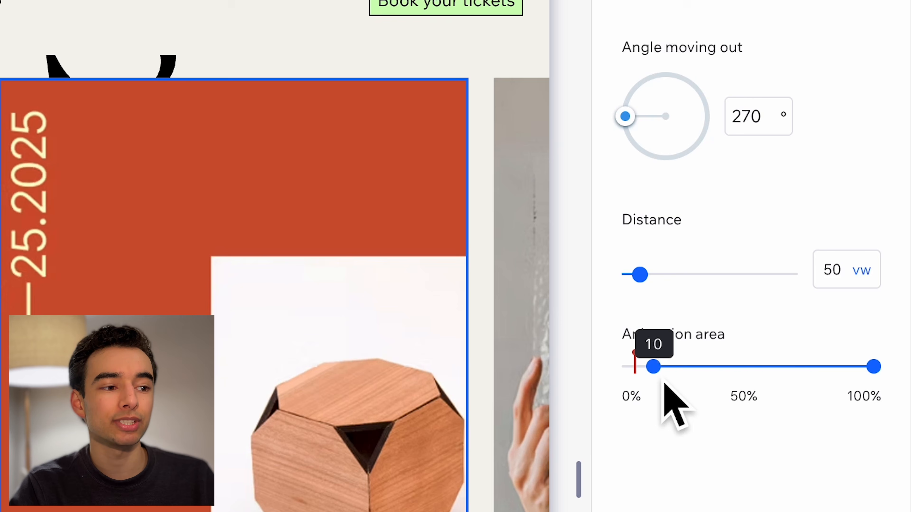
{"action": "left_click_drag", "start_coordinate": [874, 367], "coordinate": [712, 392]}
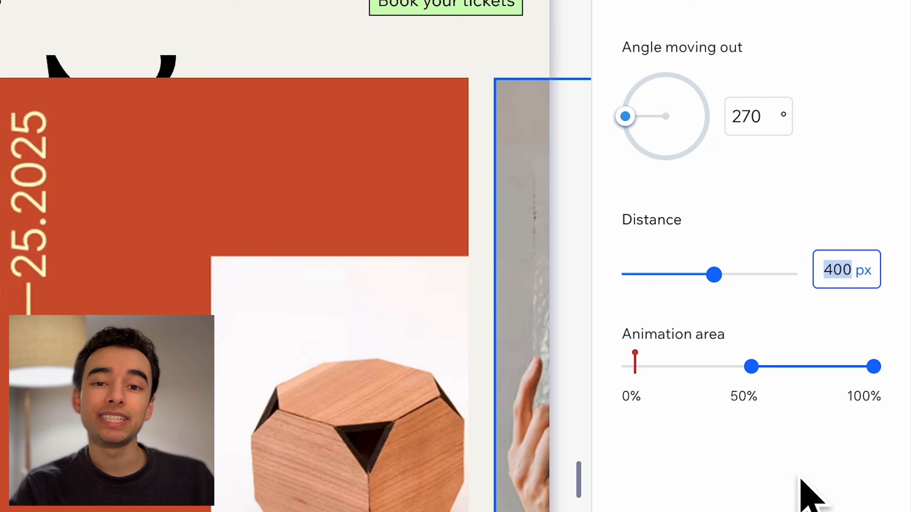
Set the glass-portrait image's move-out distance to 75 vw, start its animation area at about 15%, and bring the end forward.
{"action": "left_click", "coordinate": [860, 270]}
{"action": "left_click", "coordinate": [861, 370]}
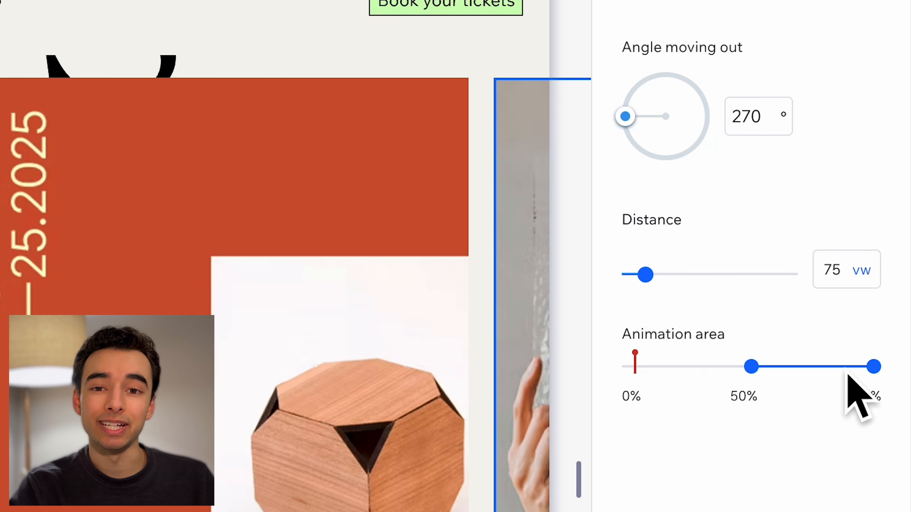
{"action": "left_click_drag", "start_coordinate": [761, 384], "coordinate": [680, 376]}
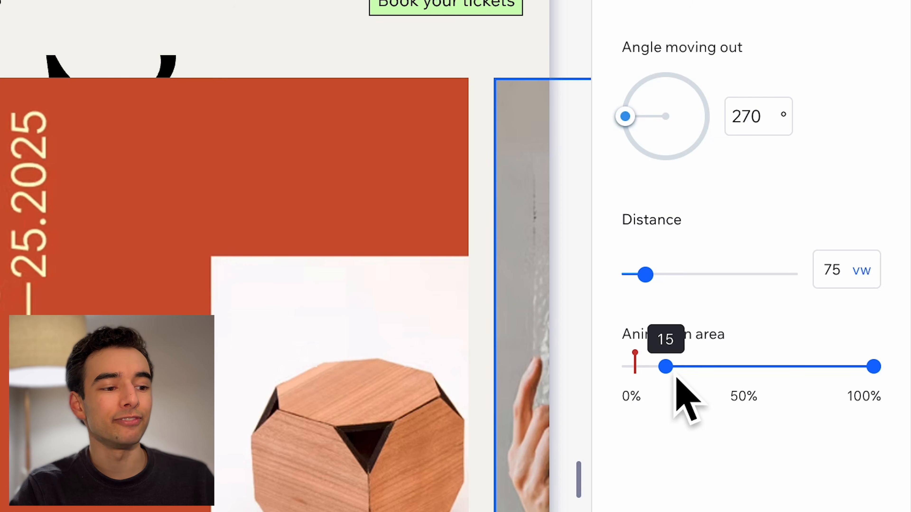
{"action": "left_click_drag", "start_coordinate": [874, 367], "coordinate": [739, 373]}
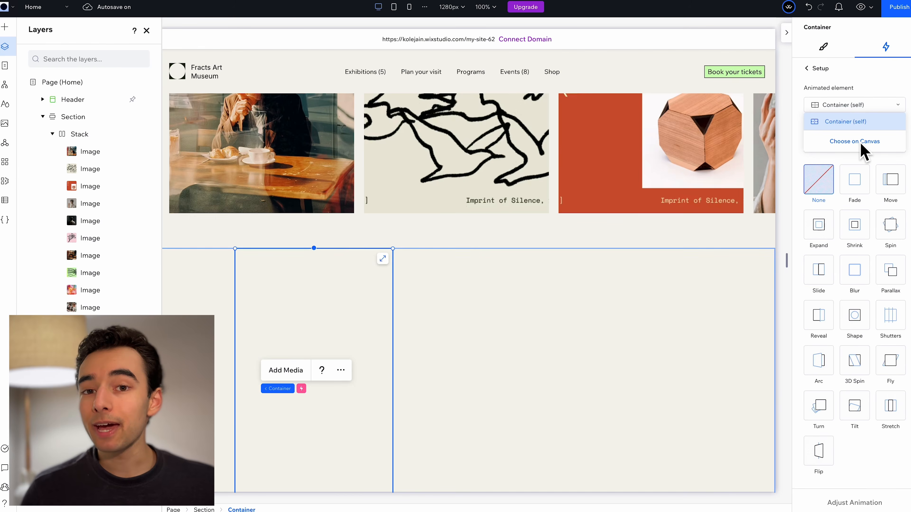
Choose the green image from the stack as the animated element of the container's scroll effect.
{"action": "left_click", "coordinate": [861, 139]}
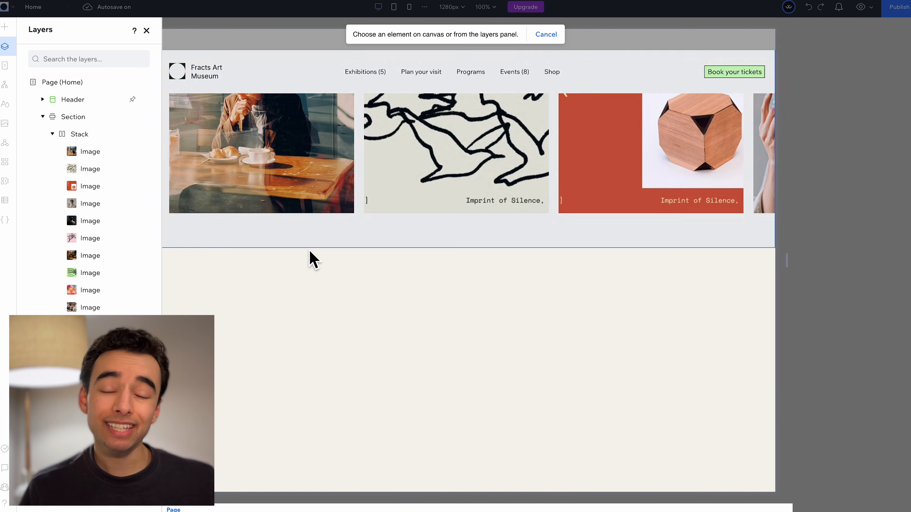
{"action": "left_click", "coordinate": [93, 280]}
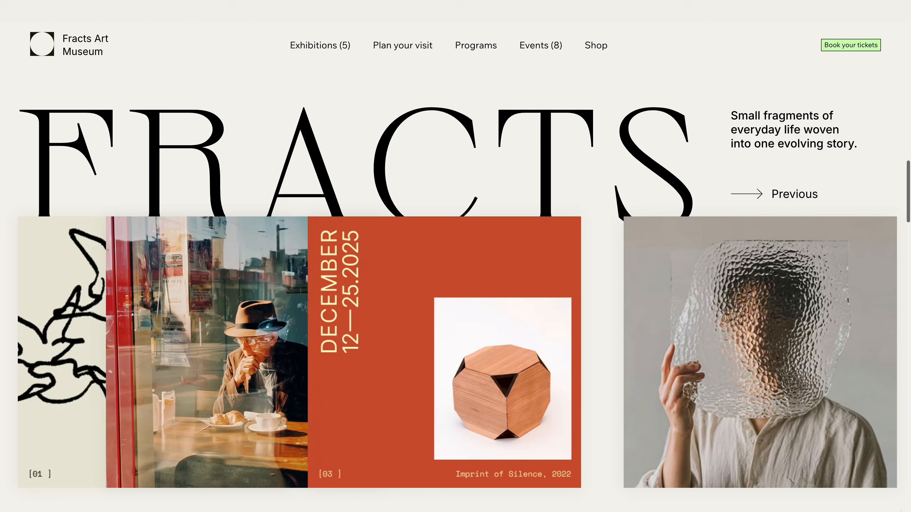
Scroll through the page preview to check how the images slide over each other.
{"action": "scroll", "coordinate": [456, 351], "scroll_direction": "down", "scroll_amount": 10}
{"action": "scroll", "coordinate": [455, 352], "scroll_direction": "down", "scroll_amount": 10}
{"action": "scroll", "coordinate": [456, 351], "scroll_direction": "down", "scroll_amount": 3}
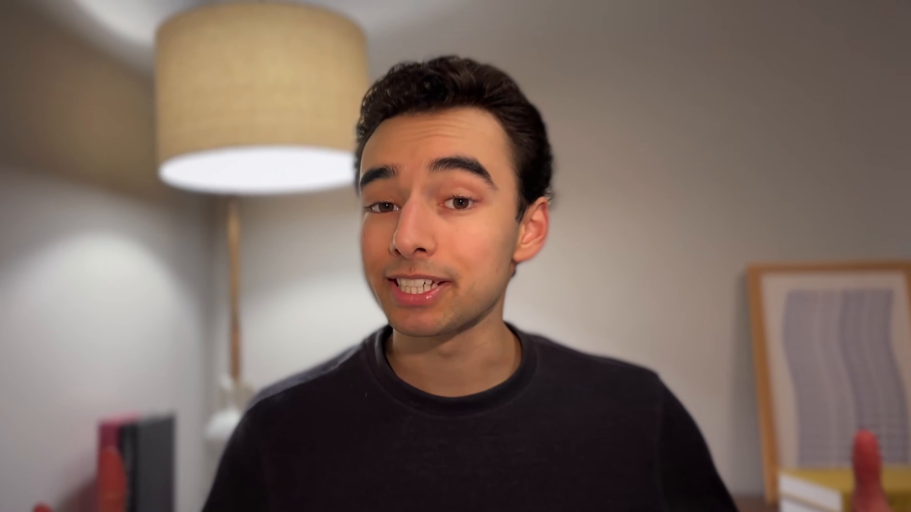